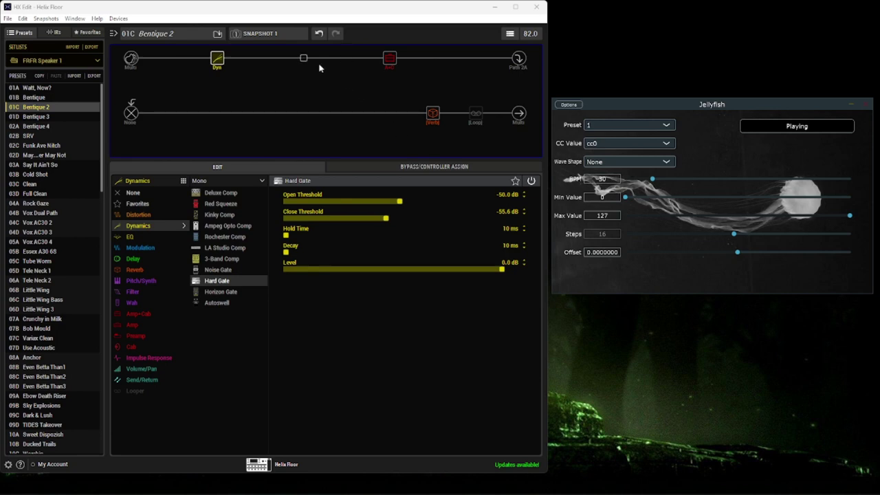
# Confirm in Audio/MIDI Settings that Jellyfish's MIDI output goes to Line 6 Helix, keeping preset 1
pyautogui.click(576, 107)
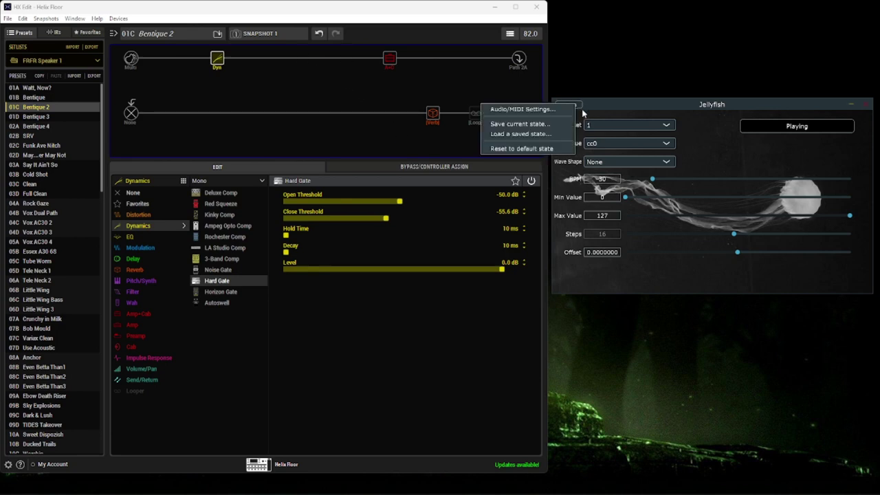
pyautogui.click(558, 112)
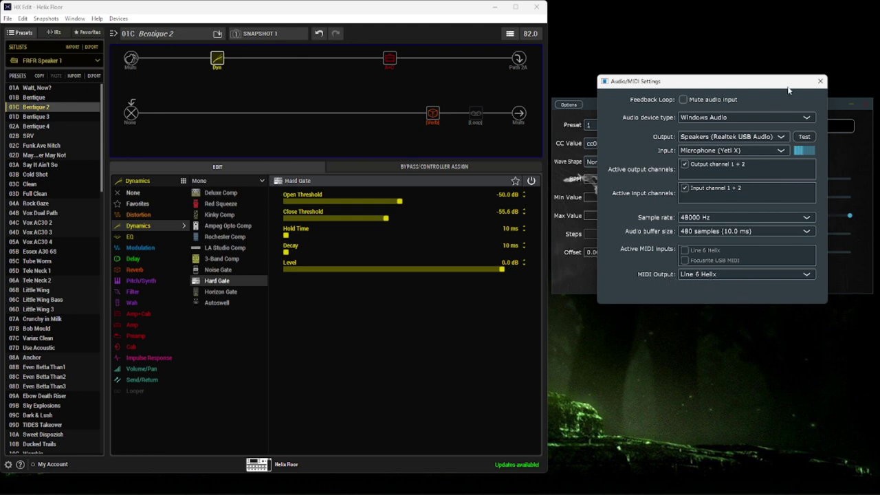
pyautogui.click(820, 81)
pyautogui.click(591, 126)
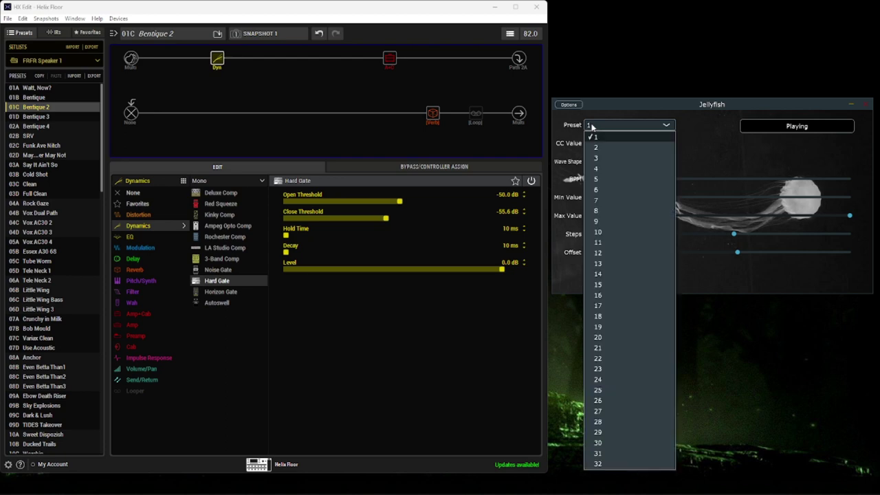
pyautogui.click(591, 126)
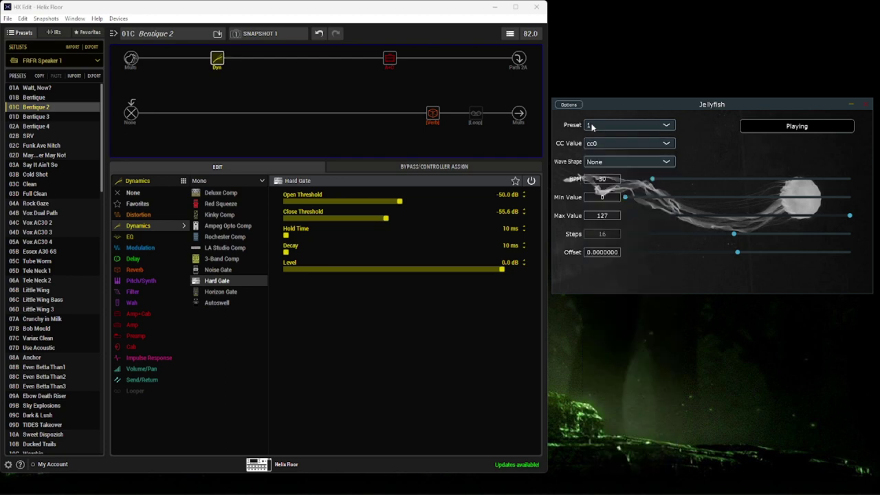
# Add a Simple Pitch block from Pitch/Synth in the empty slot after Dyn
pyautogui.click(303, 59)
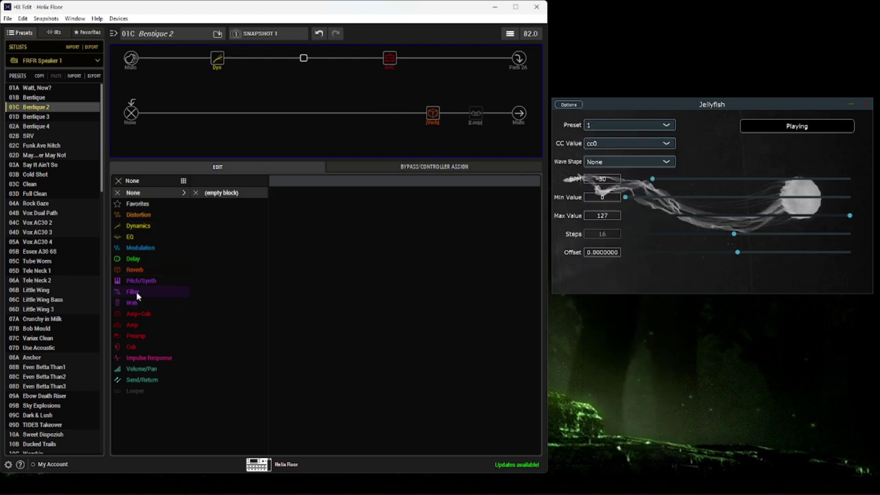
pyautogui.moveTo(143, 282)
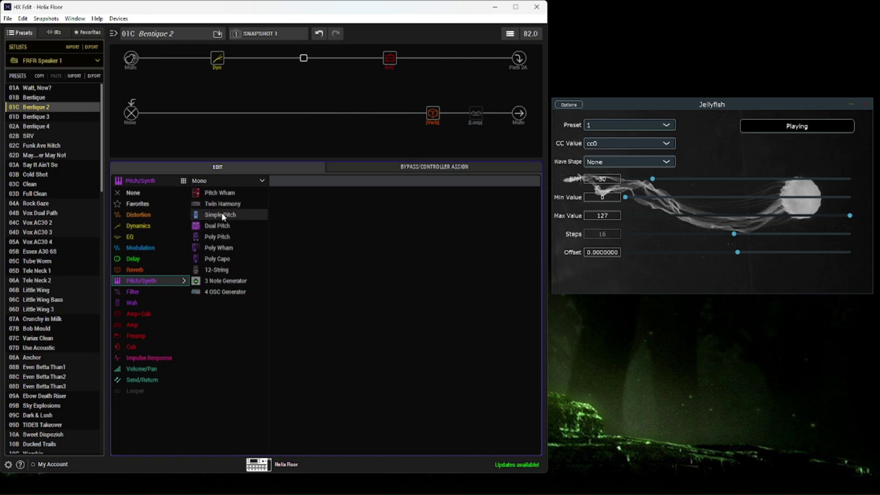
pyautogui.click(220, 214)
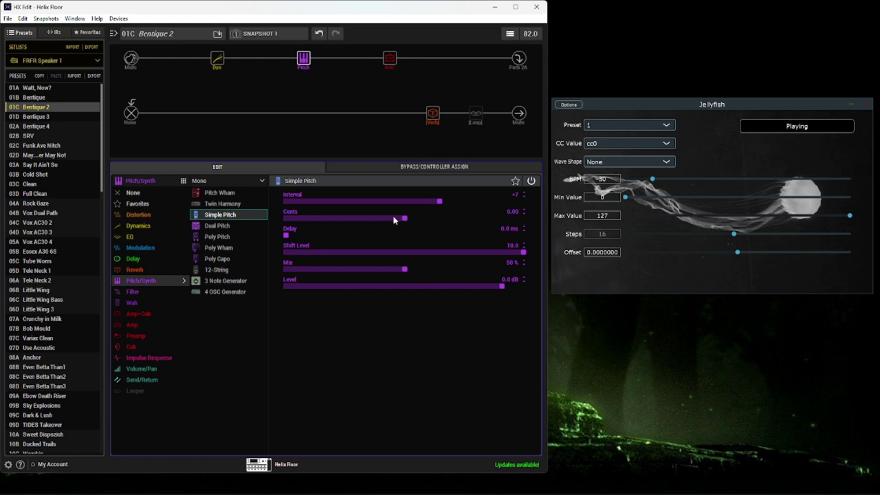
# Assign the Simple Pitch Cents parameter to a MIDI CC controller
pyautogui.click(403, 167)
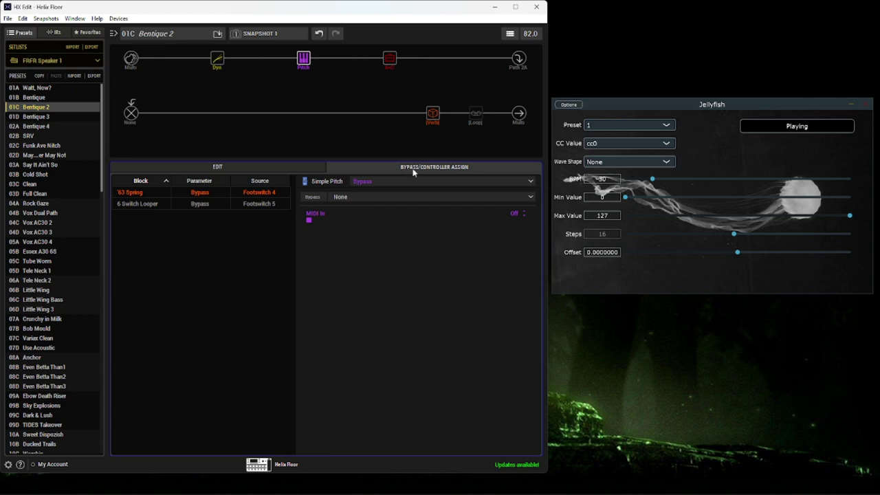
pyautogui.click(397, 183)
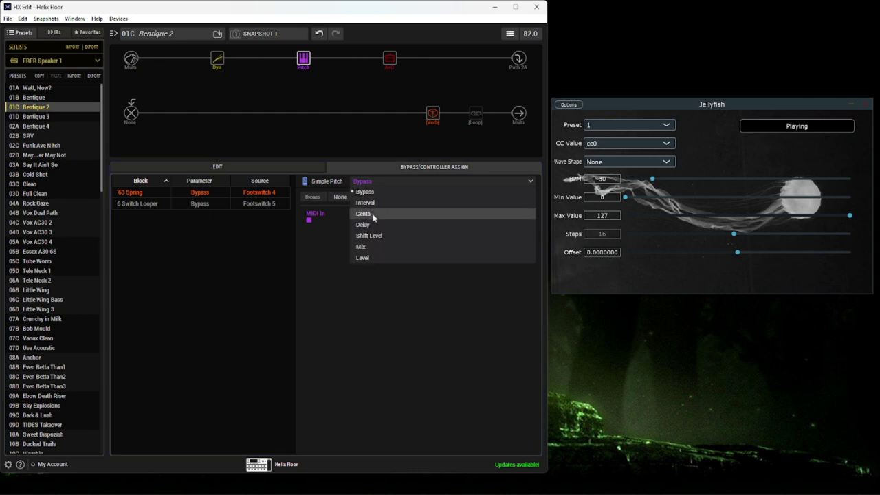
pyautogui.click(375, 214)
pyautogui.click(372, 197)
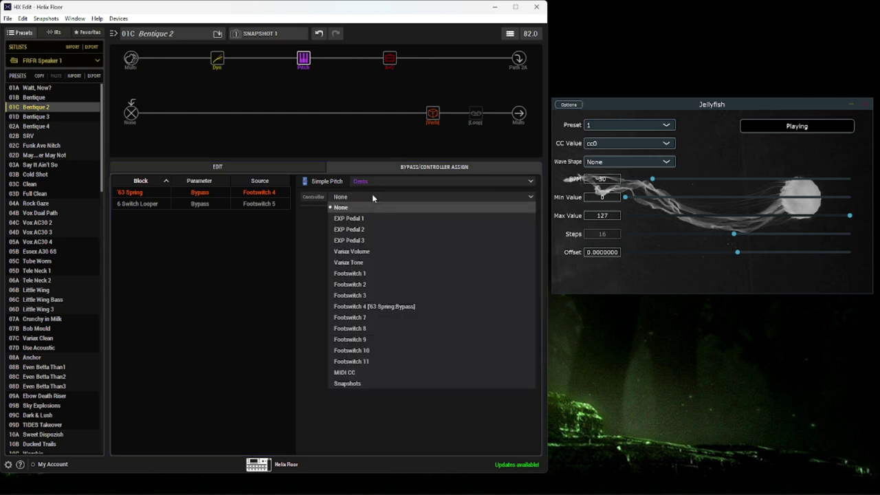
pyautogui.click(360, 373)
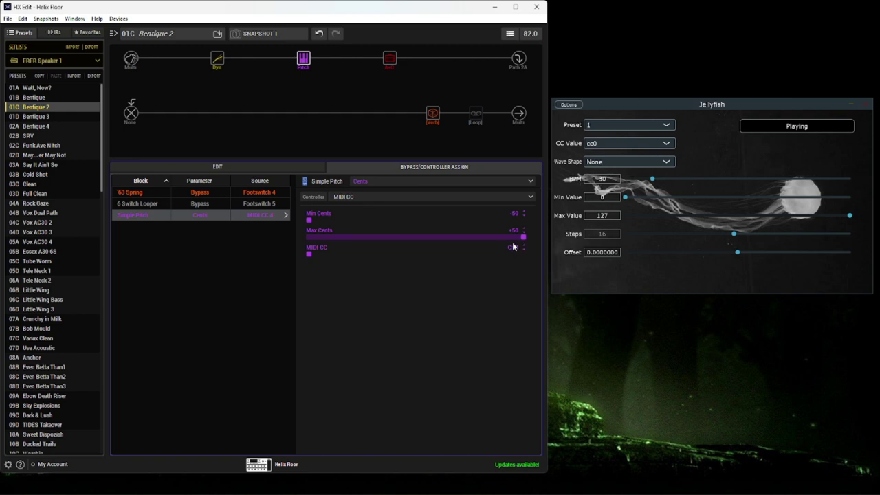
# Make Jellyfish send a sine wave LFO on cc4, back in the Simple Pitch editor
pyautogui.click(624, 143)
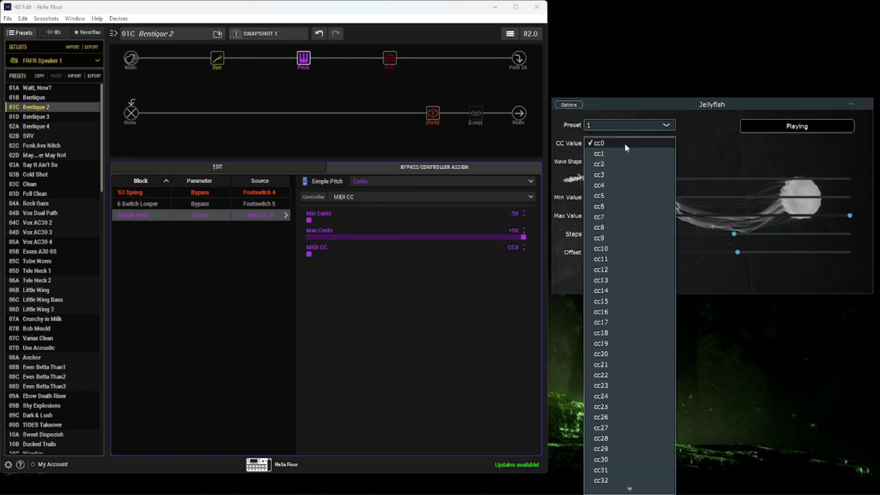
pyautogui.click(612, 187)
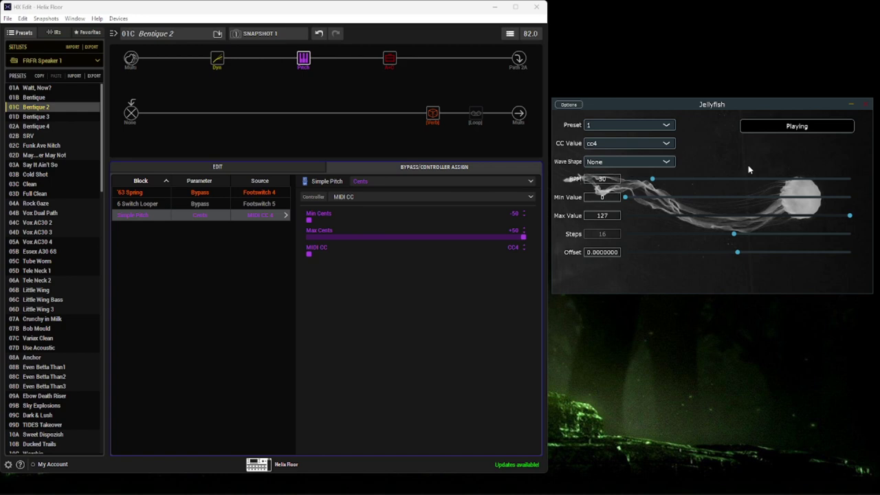
pyautogui.click(603, 163)
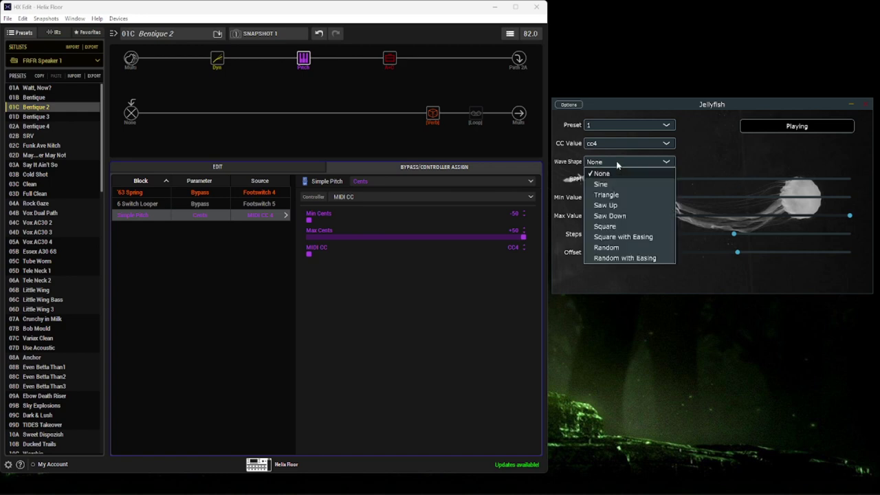
pyautogui.click(601, 184)
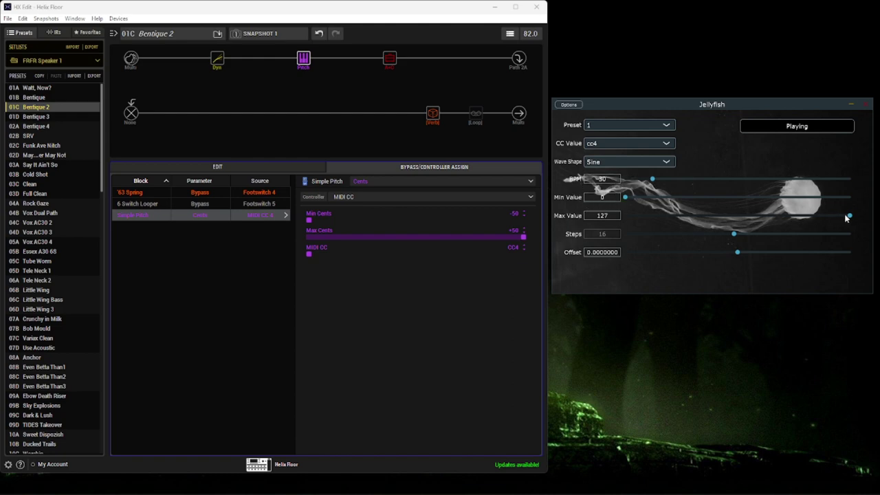
pyautogui.click(289, 170)
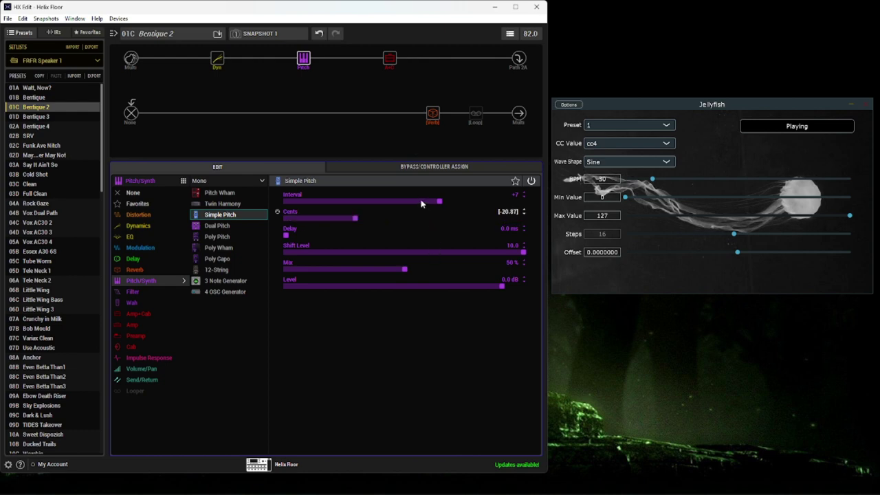
# Set the Simple Pitch Interval to 0 and raise its Mix from 50% to 100%
pyautogui.moveTo(424, 202); pyautogui.dragTo(404, 204)
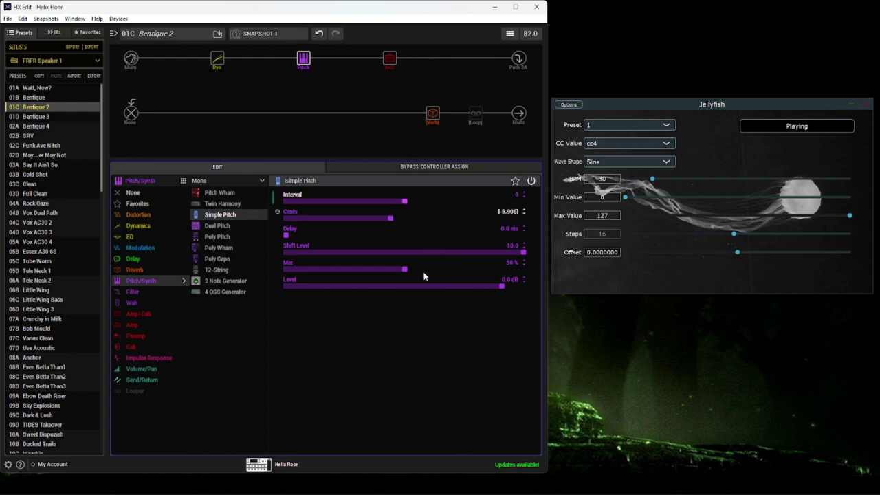
pyautogui.moveTo(415, 273); pyautogui.dragTo(530, 273)
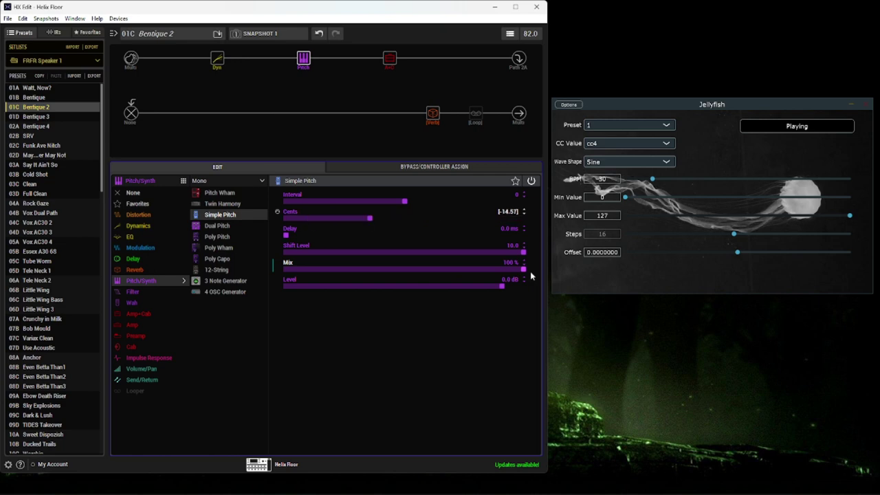
# Set Jellyfish's LFO minimum to 32, maximum to 87 and rate to 141 BPM
pyautogui.click(680, 197)
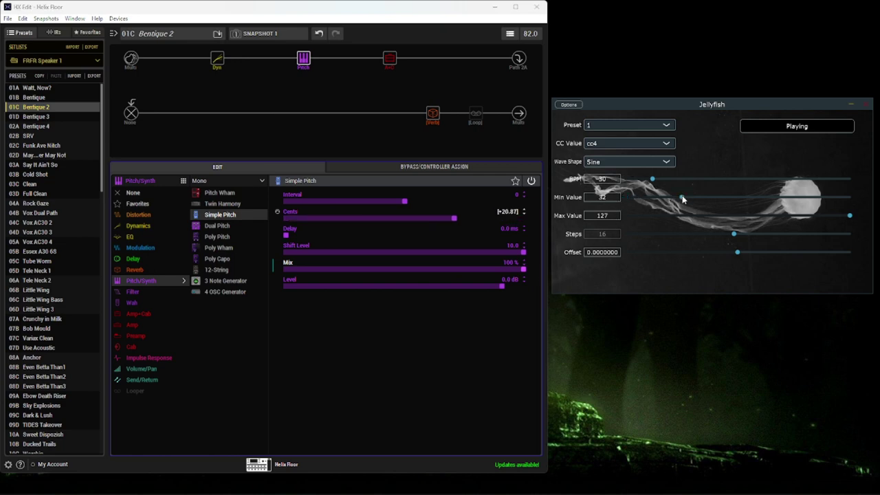
pyautogui.click(779, 216)
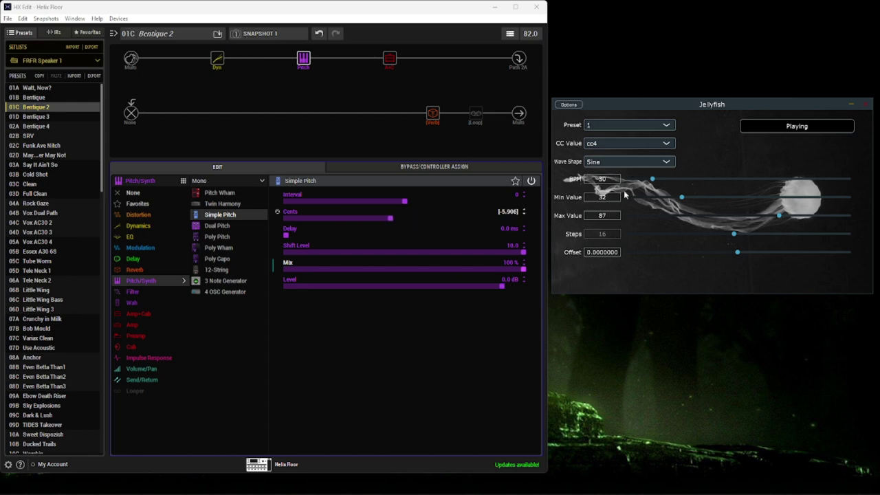
pyautogui.moveTo(652, 180); pyautogui.dragTo(660, 181)
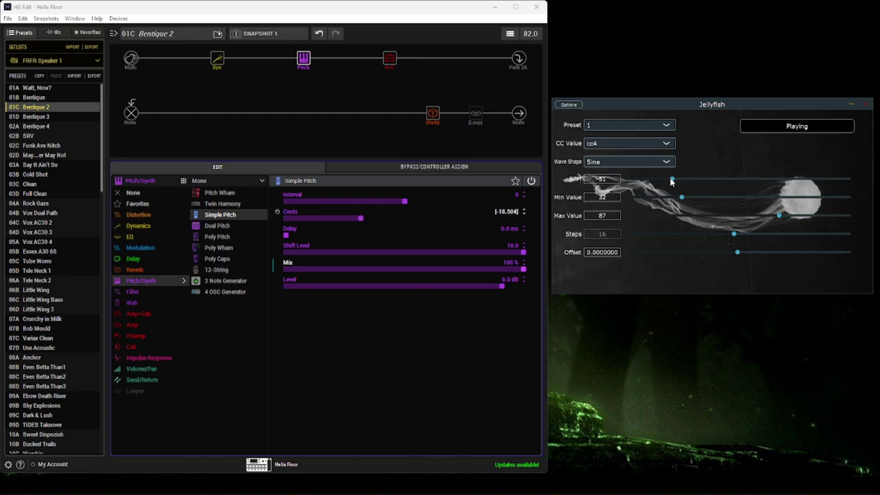
pyautogui.click(757, 180)
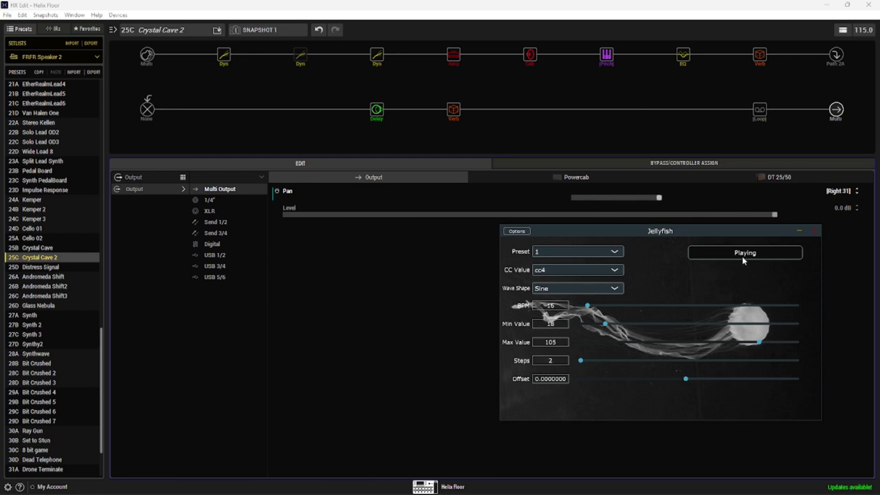
# Toggle Jellyfish's LFO playback with the Playing button
pyautogui.click(742, 254)
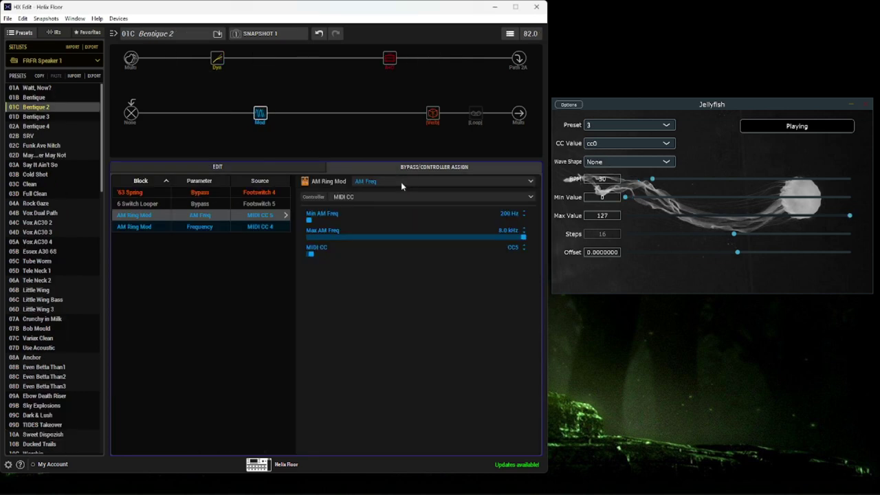
# Assign the AM Ring Mod's Mix parameter to MIDI CC6
pyautogui.click(397, 182)
pyautogui.click(380, 278)
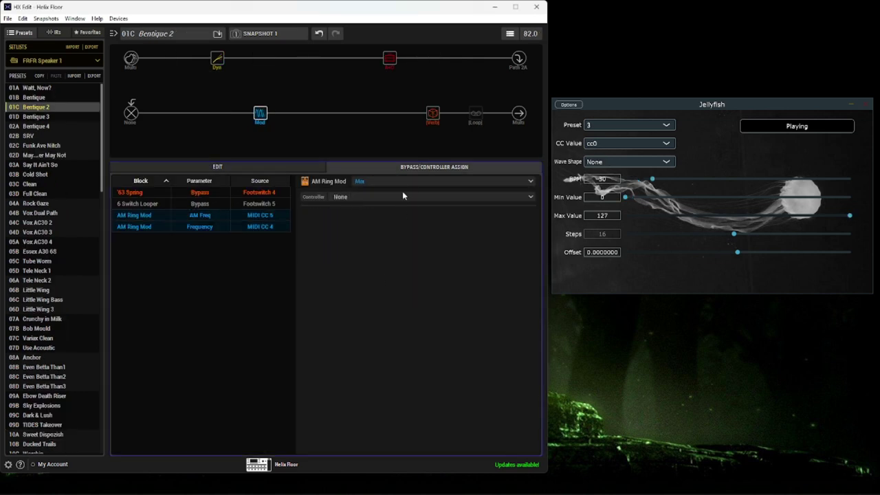
pyautogui.click(396, 197)
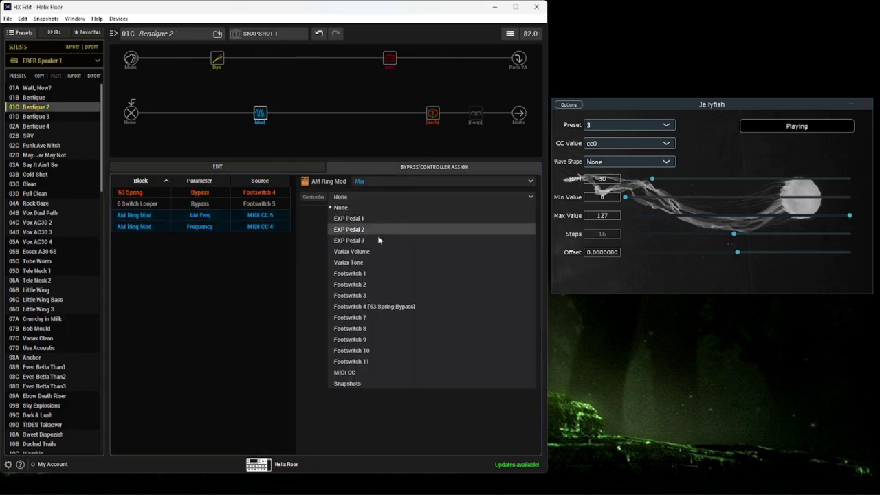
pyautogui.click(363, 374)
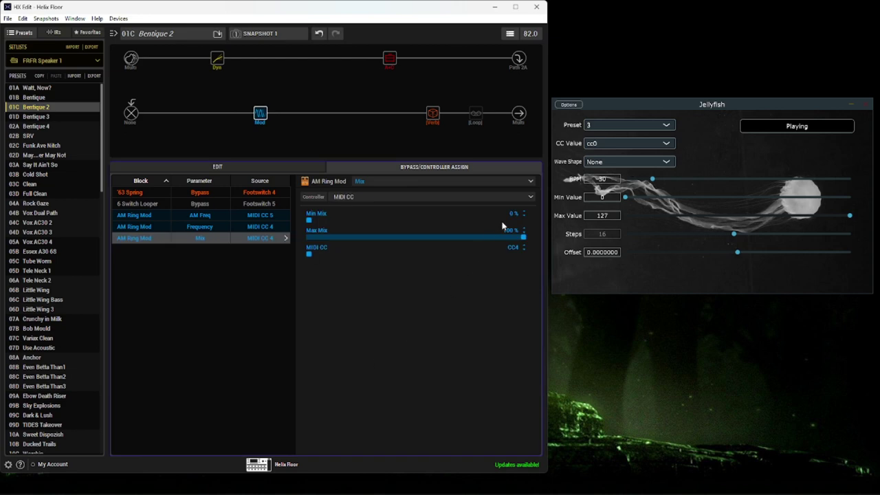
pyautogui.click(524, 250)
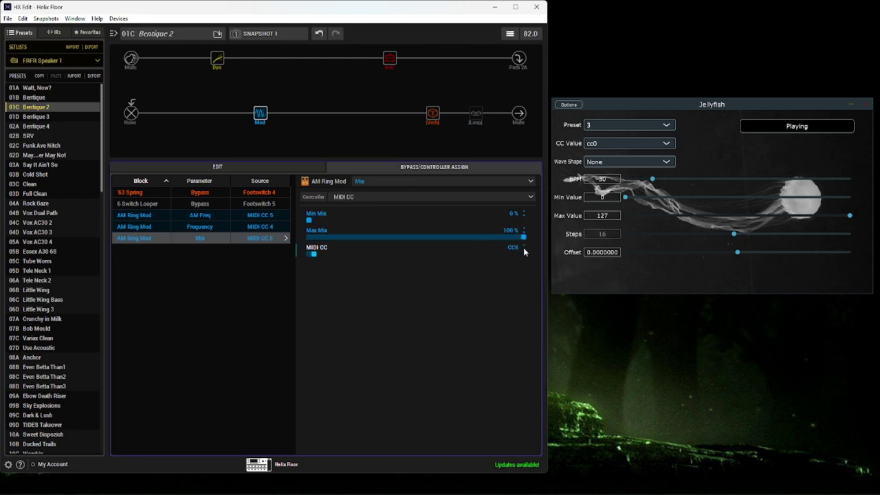
# Make Jellyfish send on cc6 with its LFO slowed to 7 BPM
pyautogui.click(640, 144)
pyautogui.click(613, 207)
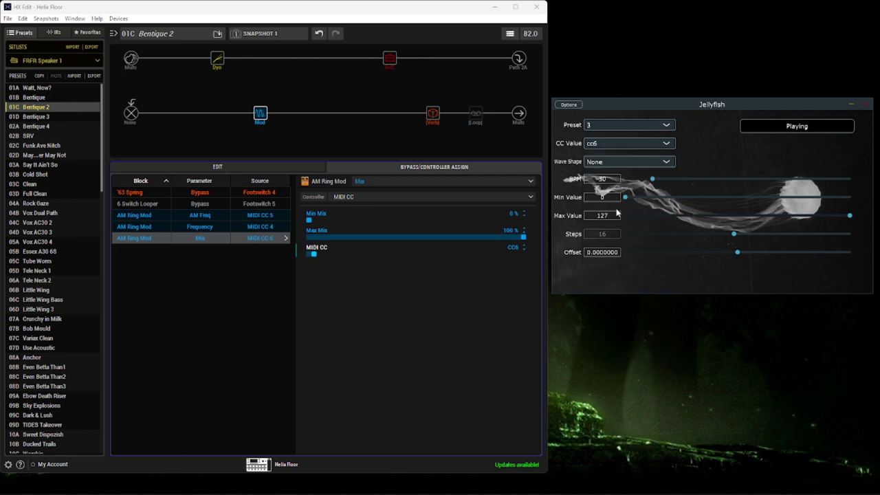
pyautogui.moveTo(651, 179); pyautogui.dragTo(732, 199)
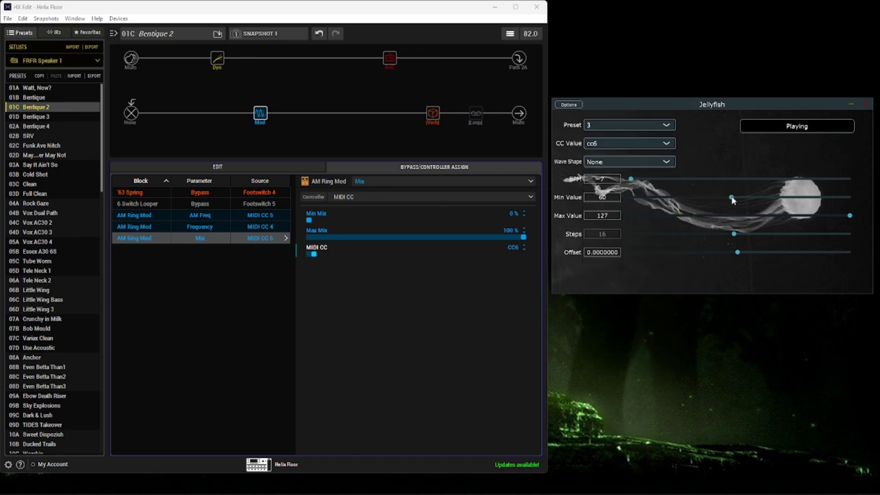
pyautogui.click(227, 169)
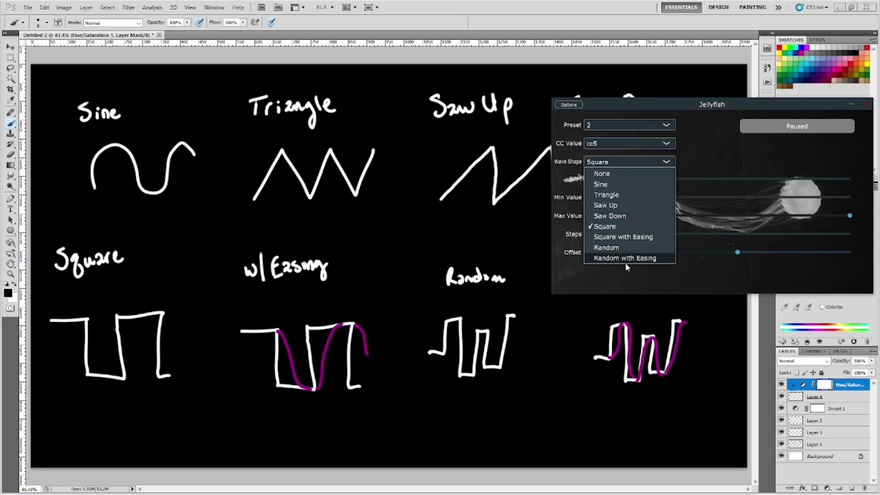
# Bring the Photoshop sketch of the LFO wave shapes in front of Jellyfish
pyautogui.click(472, 8)
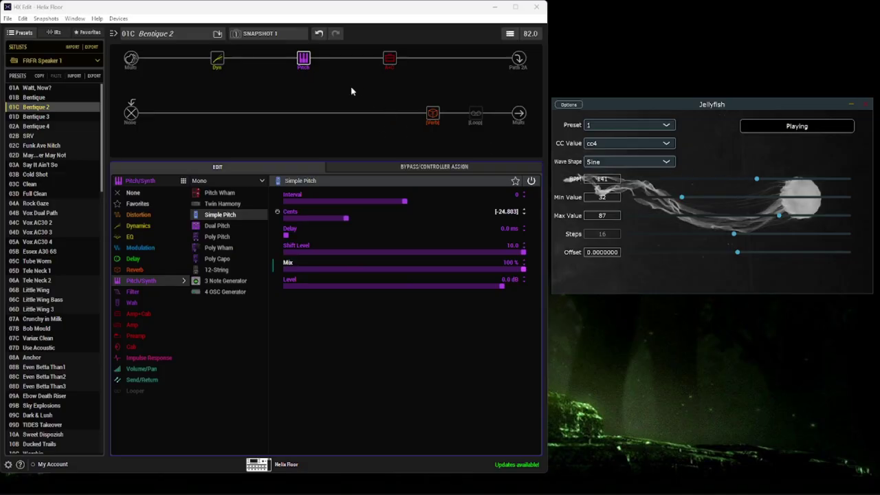
# Pause Jellyfish, drag the Simple Pitch block onto the lower path, then resume the LFO
pyautogui.moveTo(306, 61)
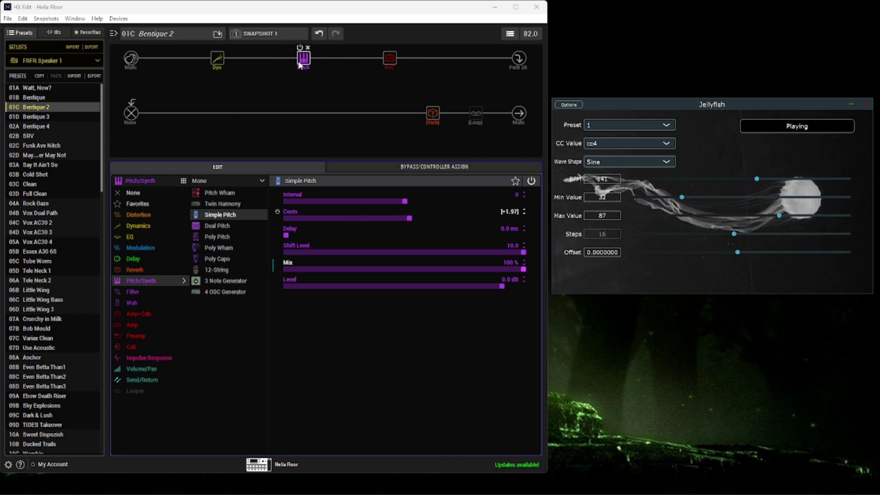
pyautogui.click(812, 129)
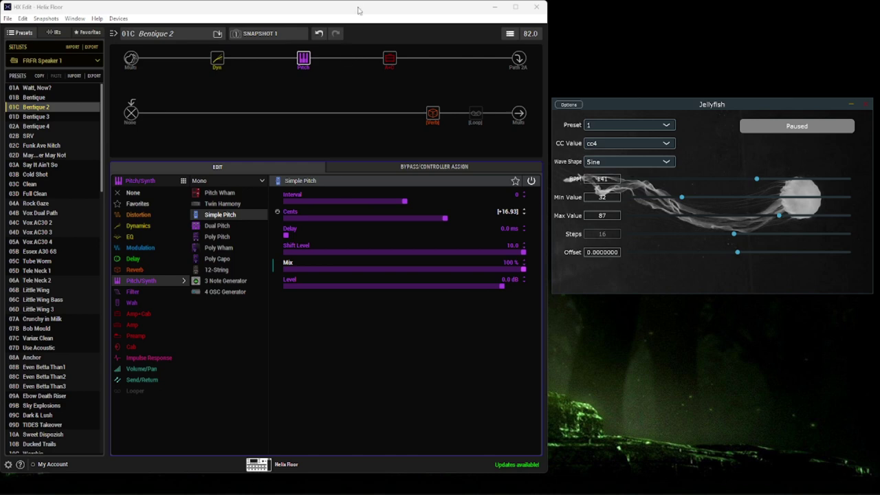
pyautogui.click(302, 69)
pyautogui.moveTo(303, 68)
pyautogui.mouseDown()
pyautogui.moveTo(302, 116)
pyautogui.moveTo(332, 147)
pyautogui.mouseUp()
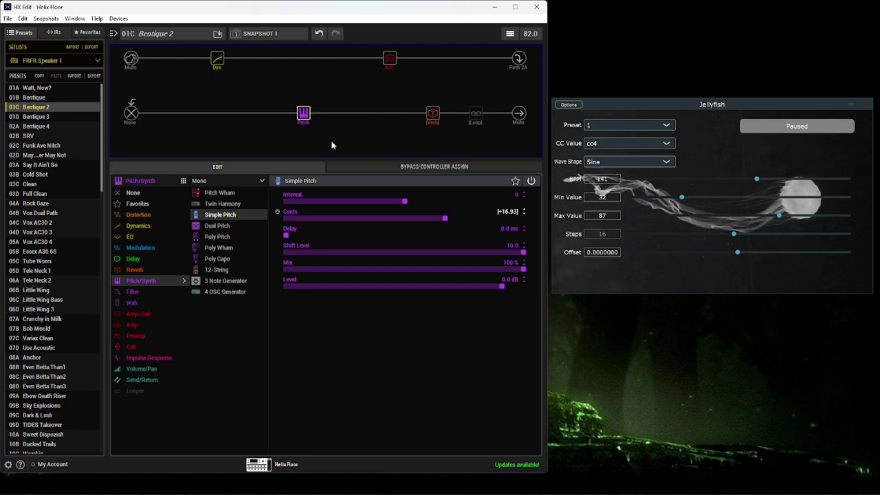
pyautogui.click(795, 128)
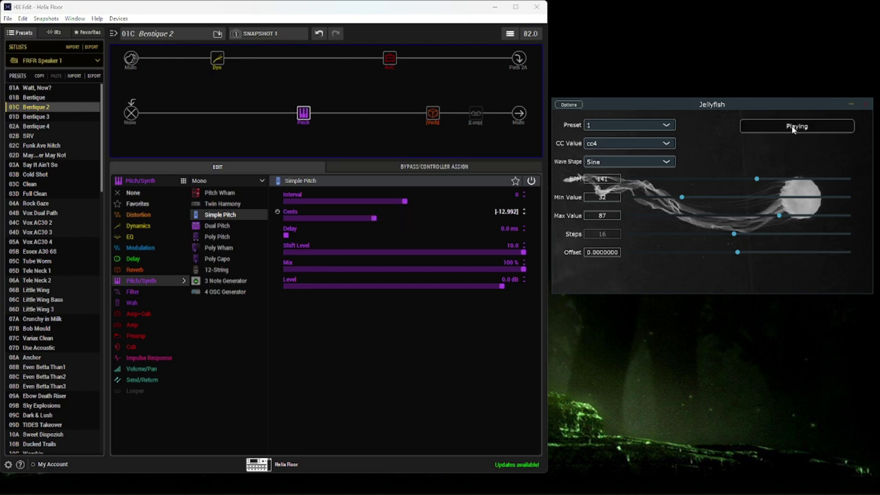